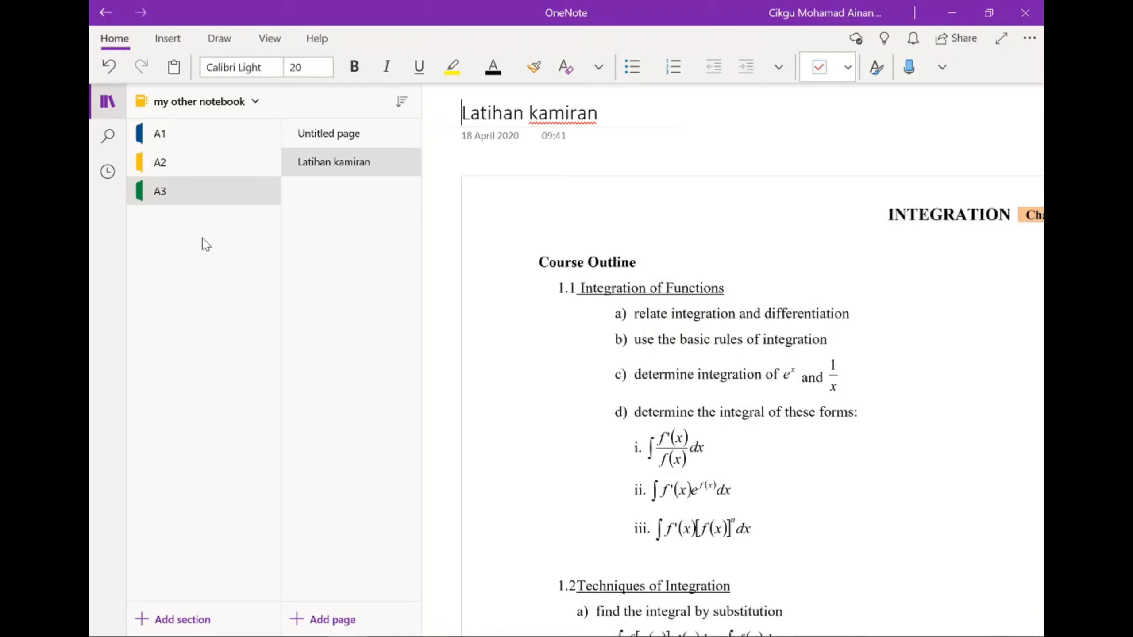
# - Switch from my other notebook to My Notebook and open its section A4
pyautogui.click(218, 102)
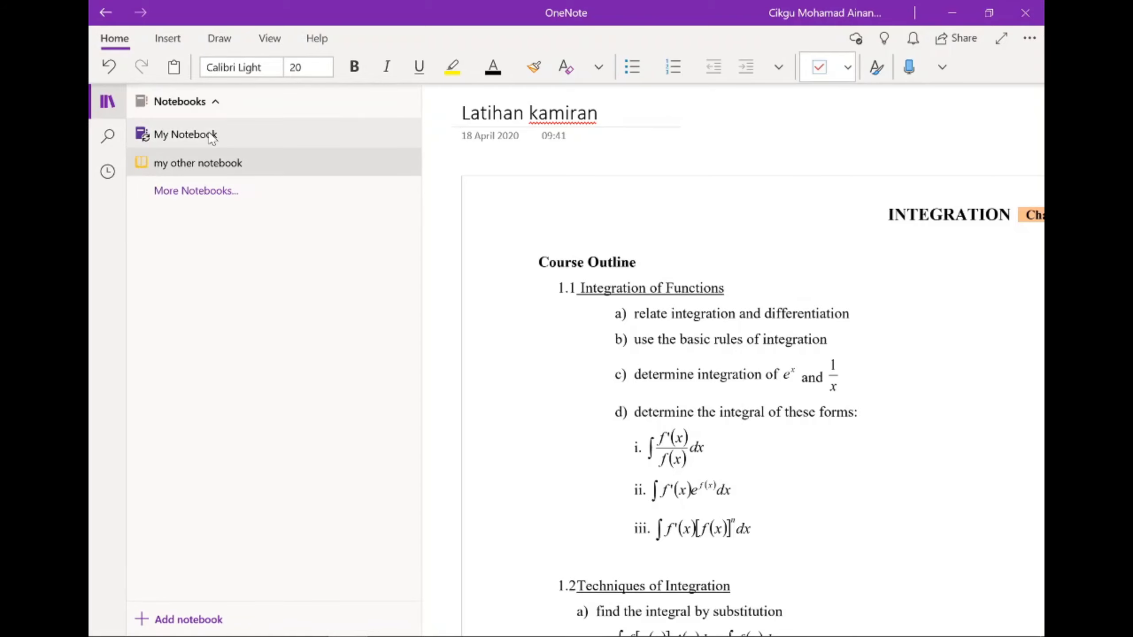
pyautogui.click(447, 248)
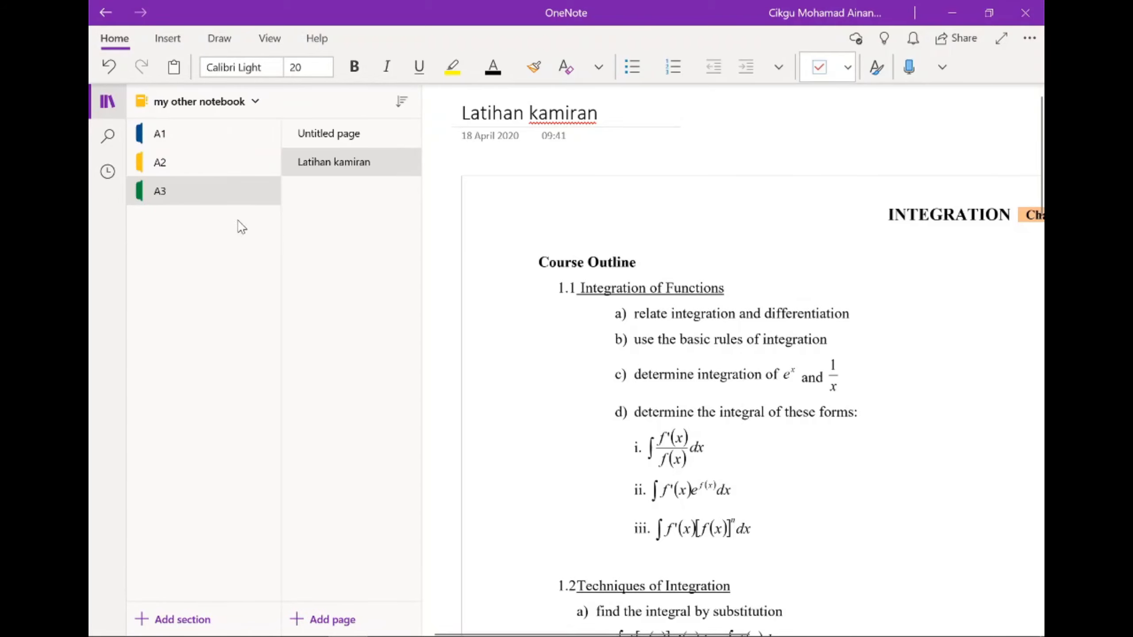
pyautogui.click(228, 107)
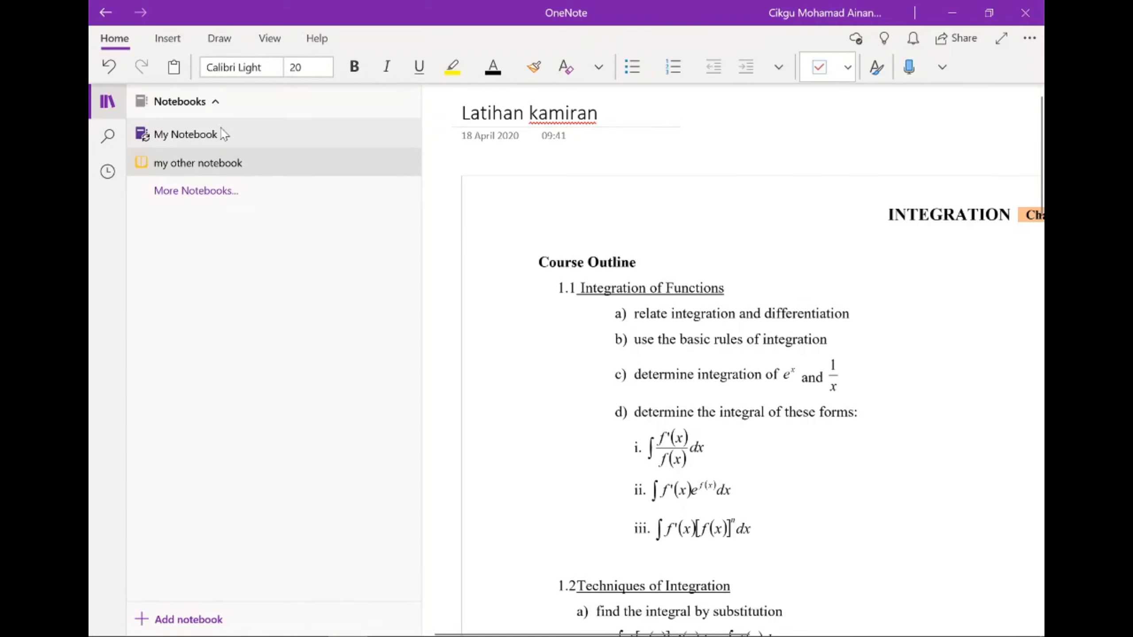
pyautogui.click(221, 133)
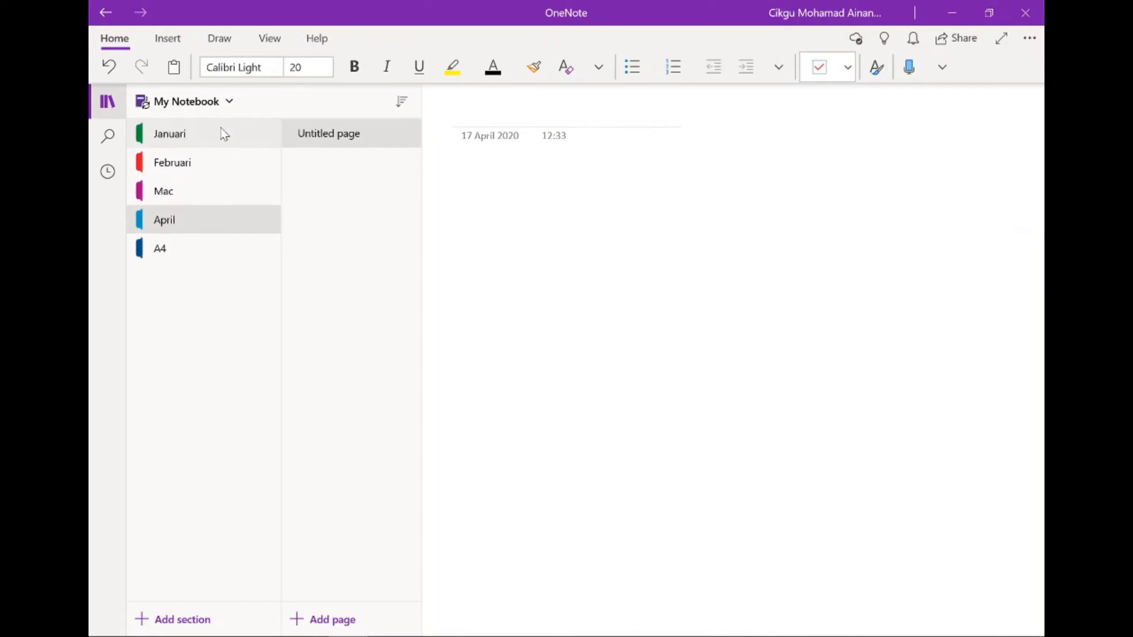
pyautogui.click(213, 257)
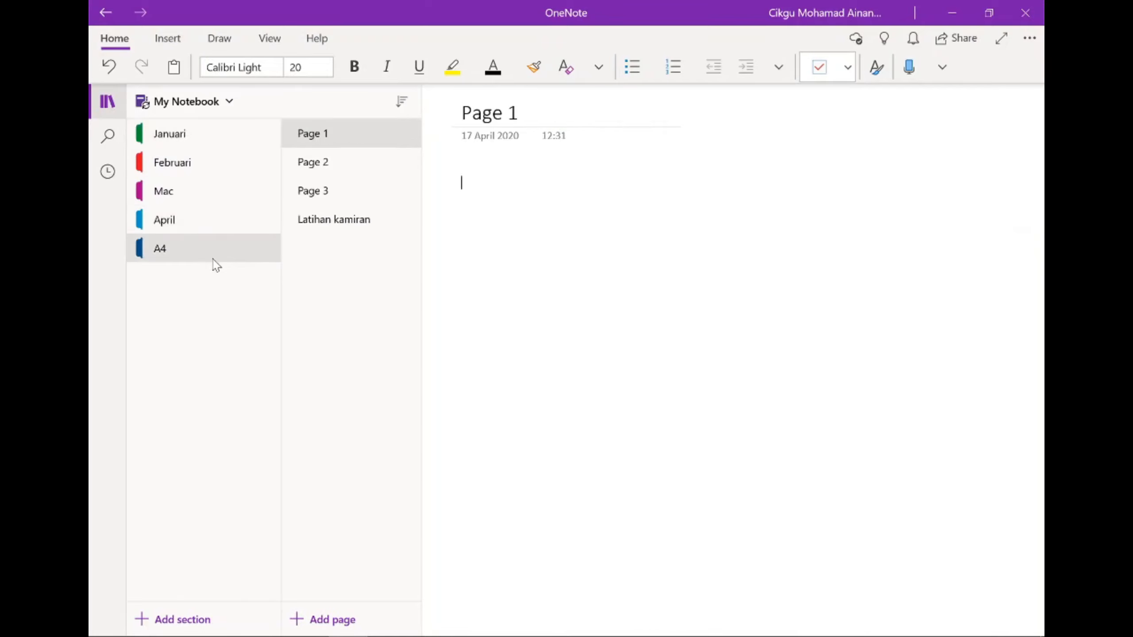
# - Look through Page 1, Page 2, Page 3 and Latihan kamiran in section A4
pyautogui.click(320, 161)
pyautogui.click(323, 187)
pyautogui.click(322, 214)
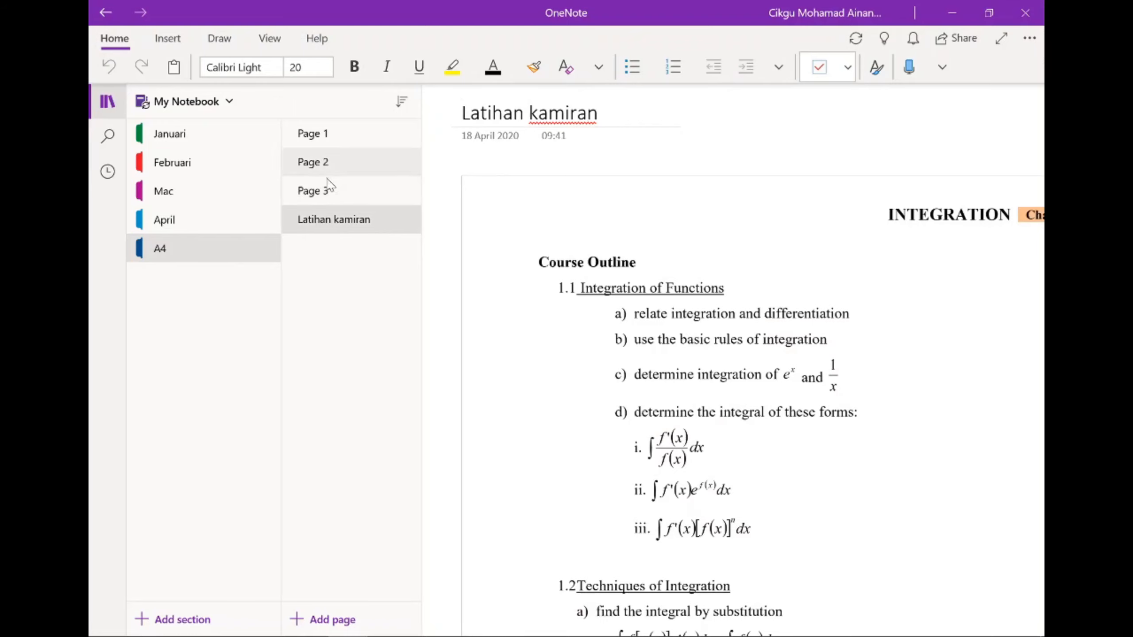
pyautogui.click(328, 182)
pyautogui.click(332, 144)
pyautogui.click(324, 164)
pyautogui.click(324, 191)
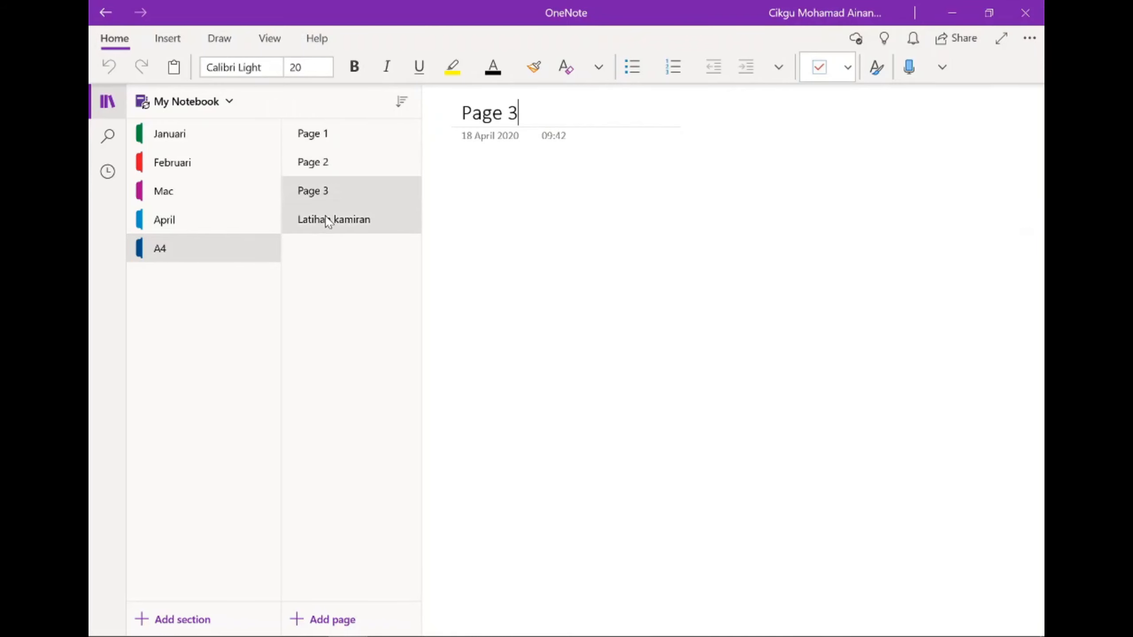
pyautogui.click(328, 220)
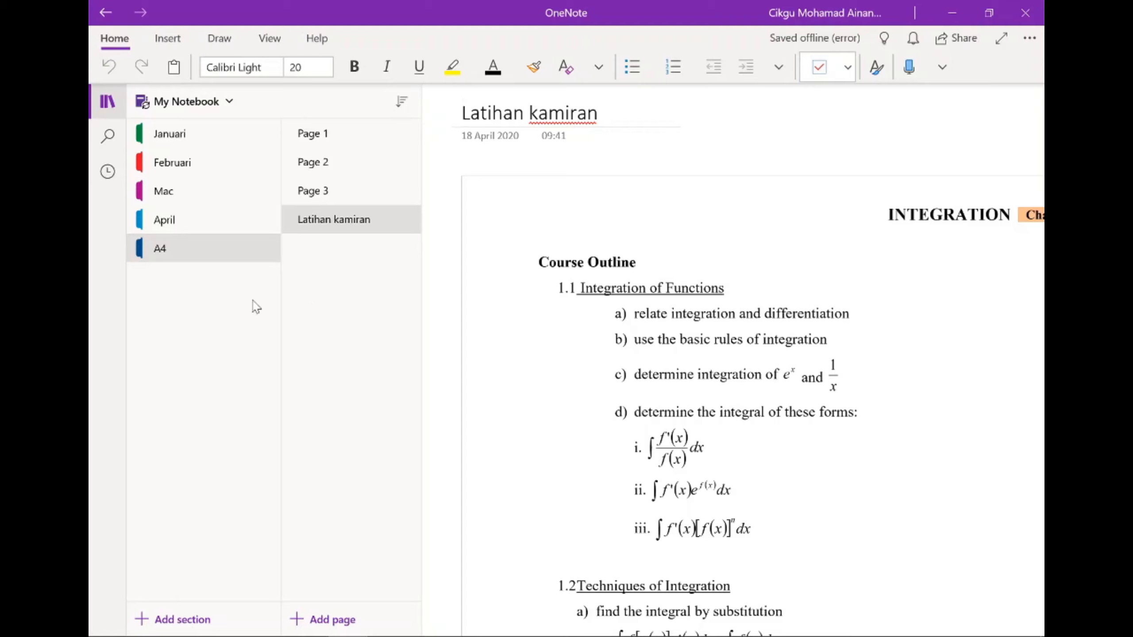
# - Move section A4 from My Notebook to my other notebook
pyautogui.rightClick(193, 251)
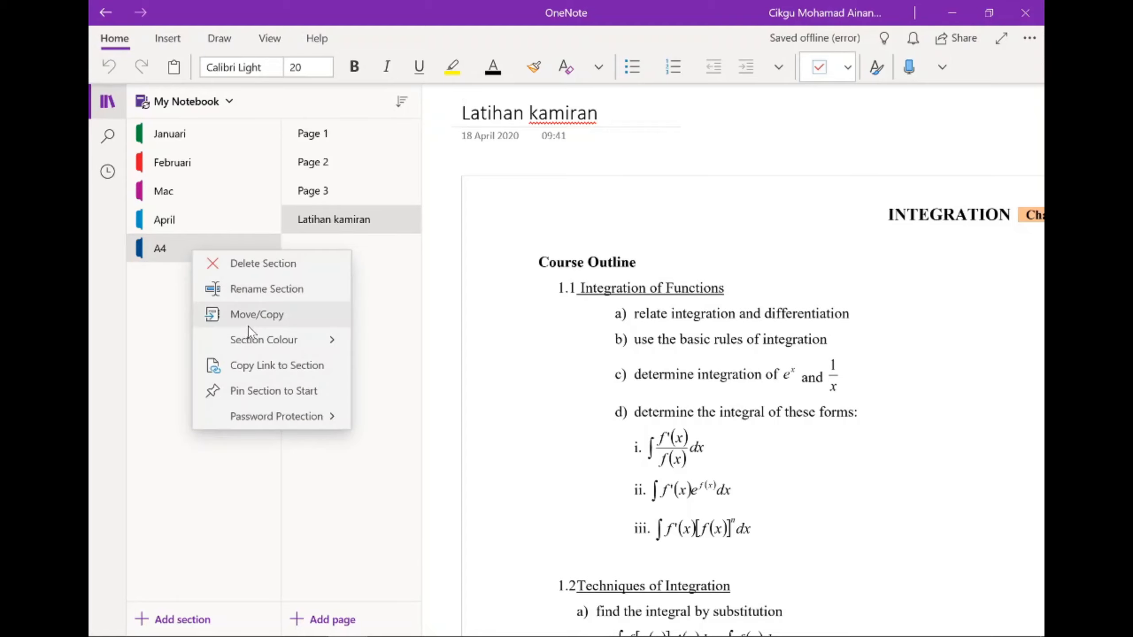
pyautogui.click(245, 311)
pyautogui.click(434, 291)
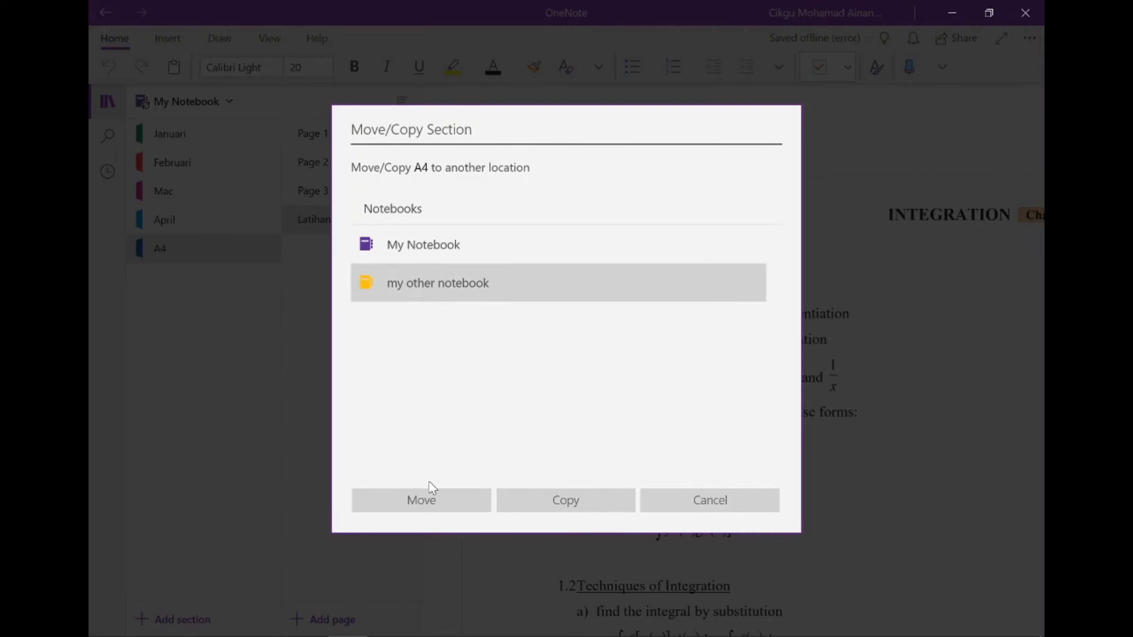
pyautogui.click(429, 496)
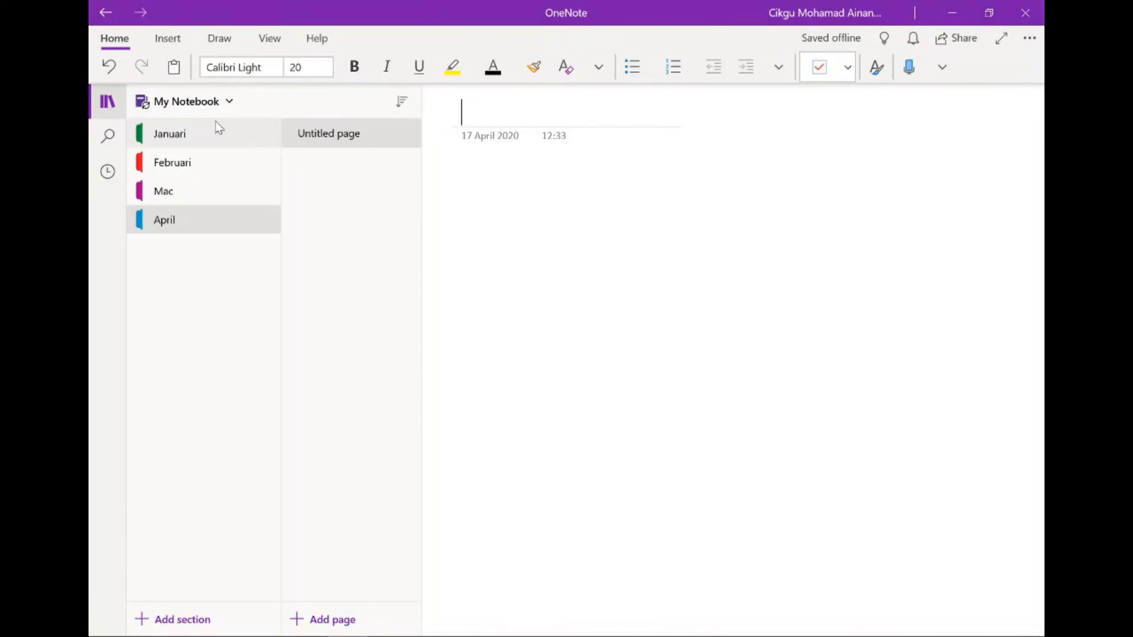
# - Switch to my other notebook, look over the Latihan kamiran page in A3, and open the moved section A4
pyautogui.click(216, 103)
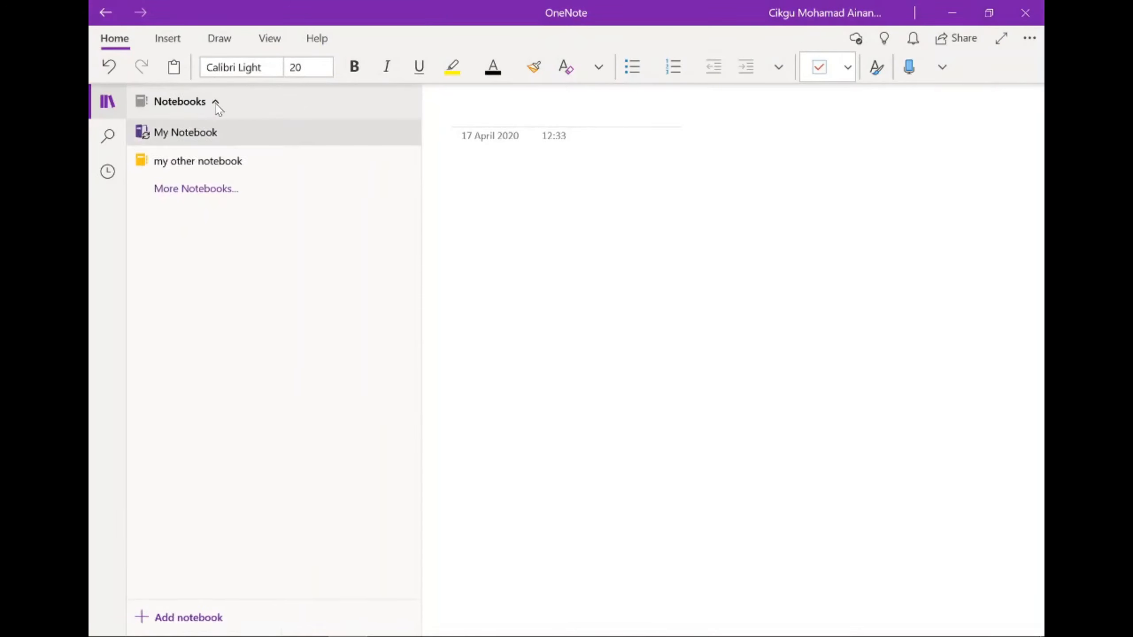
pyautogui.click(213, 166)
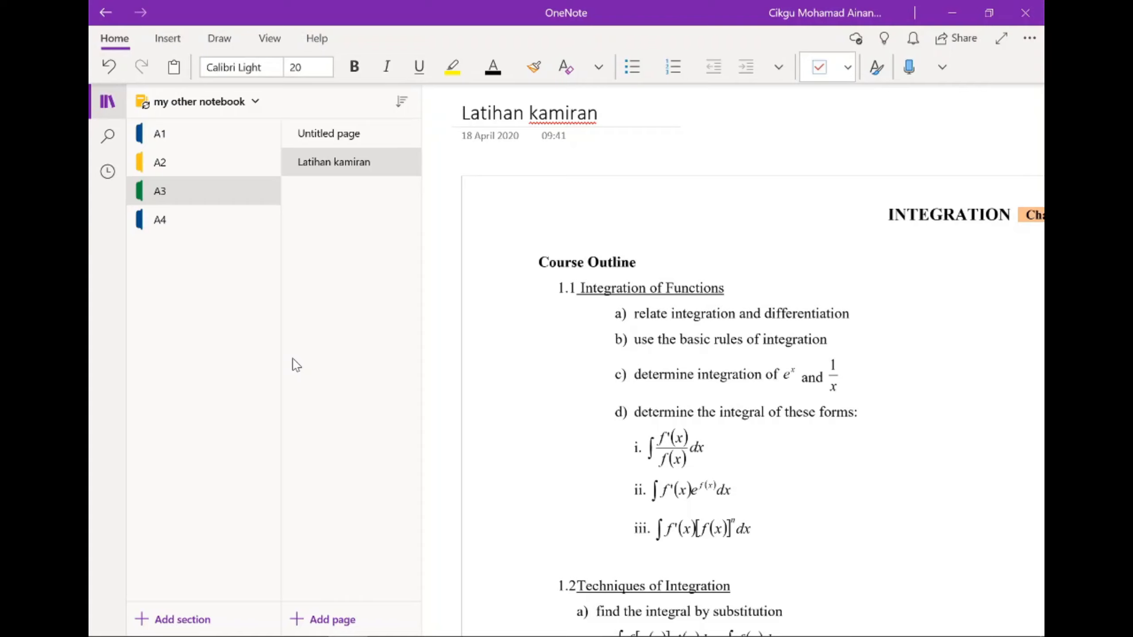
pyautogui.click(754, 402)
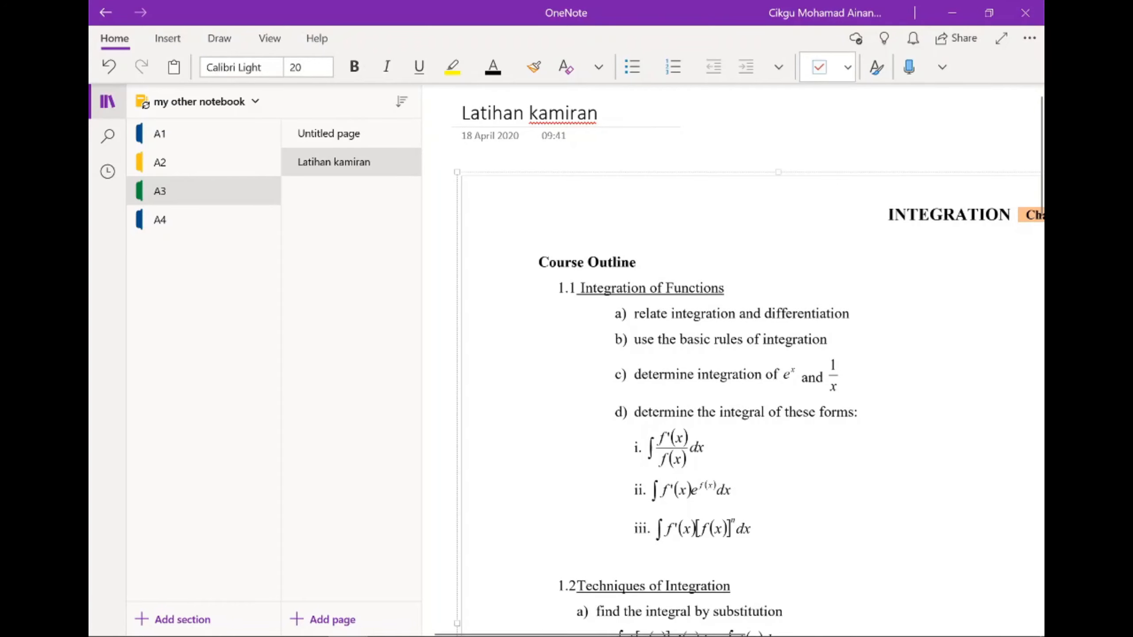
pyautogui.scroll(-12, 754, 402)
pyautogui.scroll(12, 754, 357)
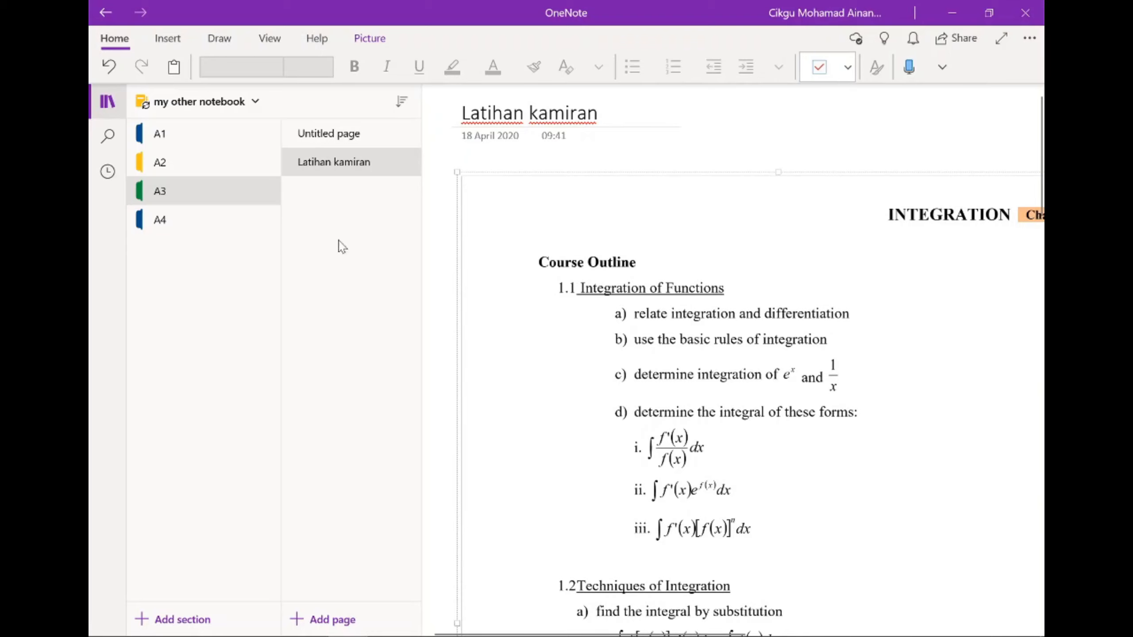
pyautogui.click(235, 231)
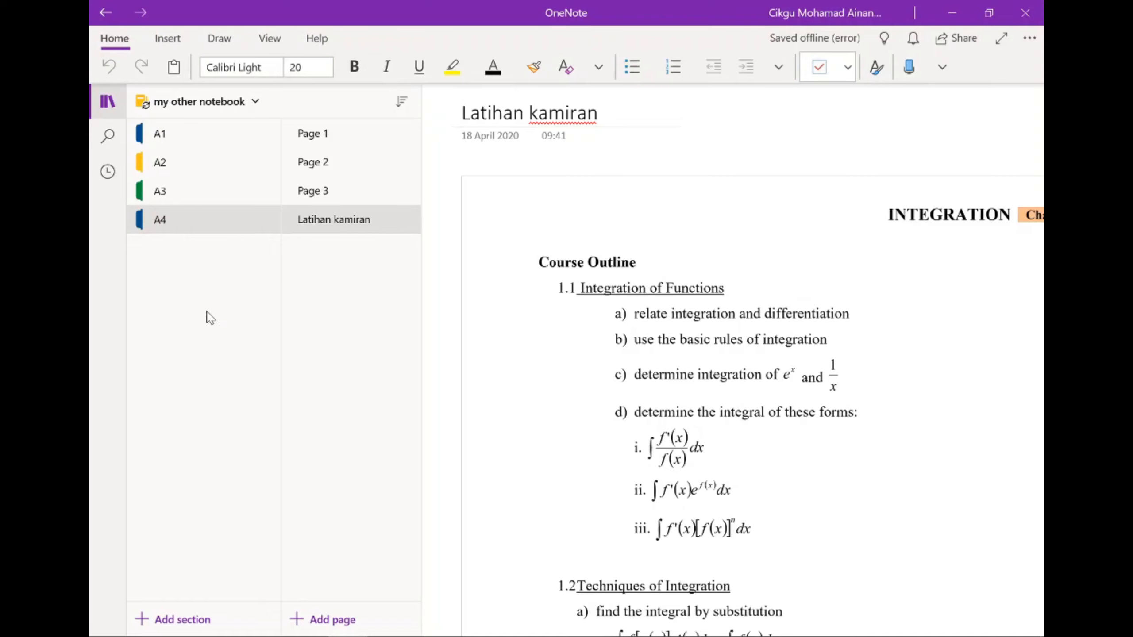
# - Delete section A4 from my other notebook
pyautogui.rightClick(198, 225)
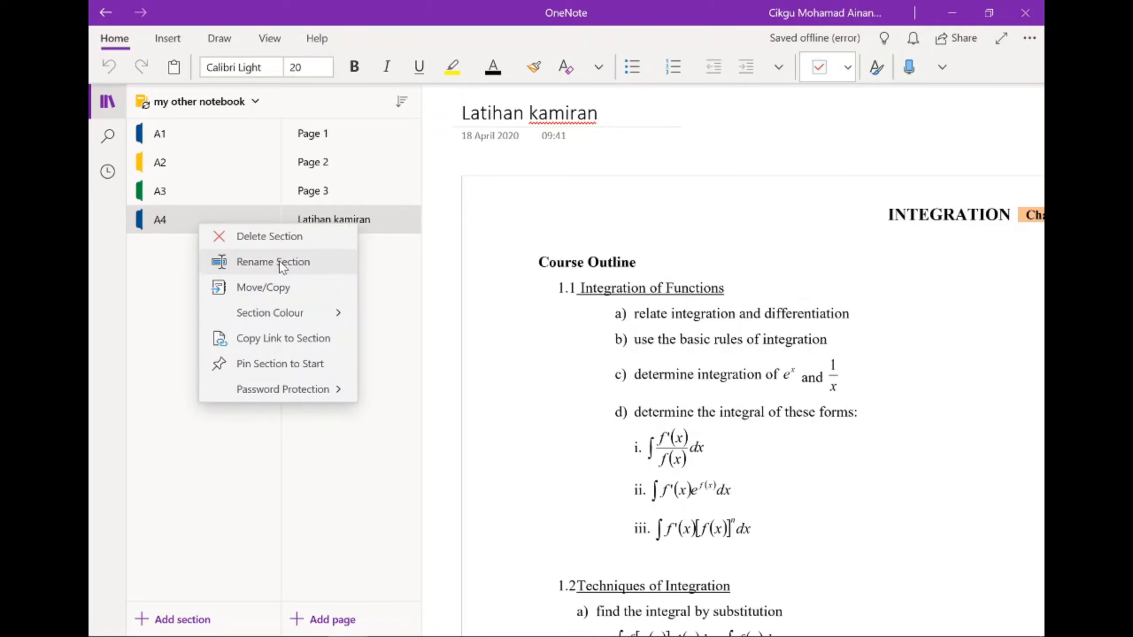
pyautogui.click(176, 231)
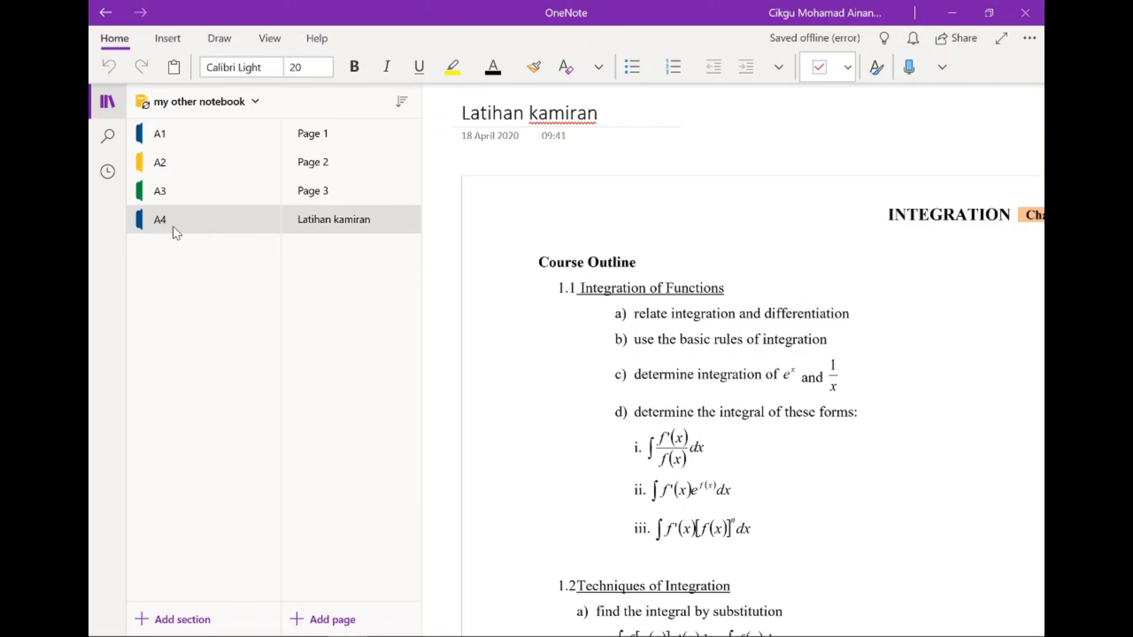
pyautogui.rightClick(173, 228)
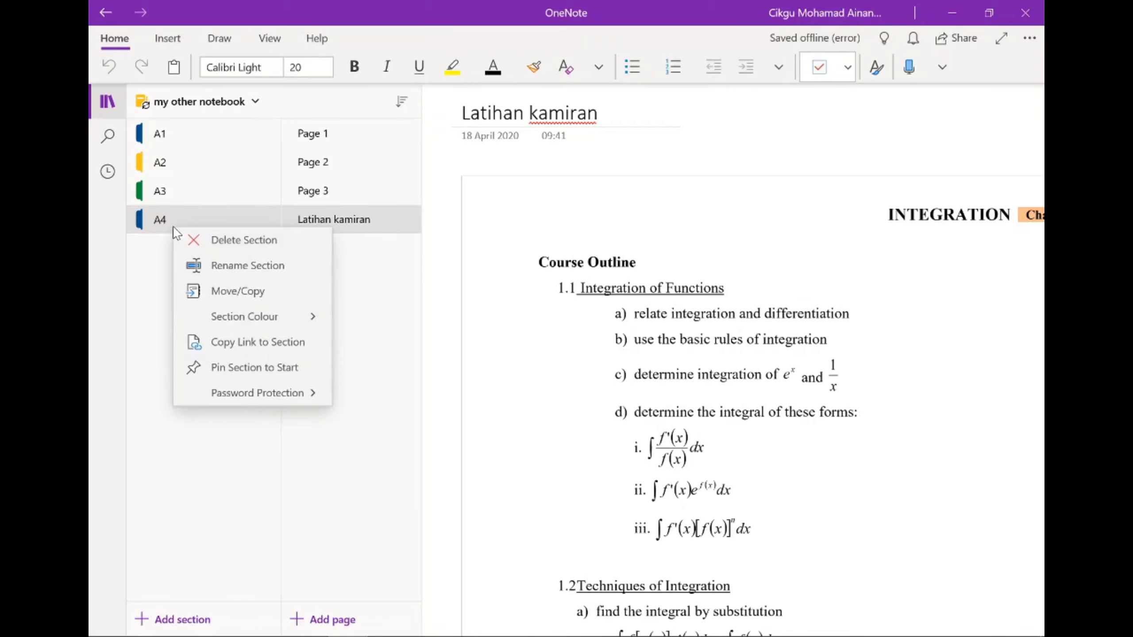
pyautogui.click(196, 241)
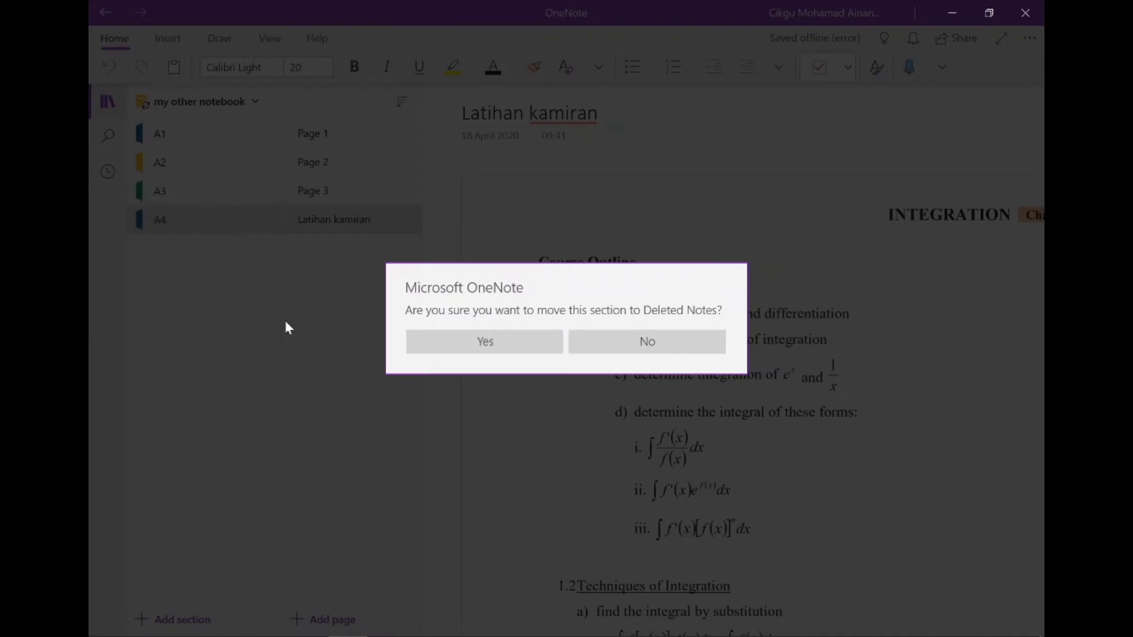
pyautogui.click(535, 348)
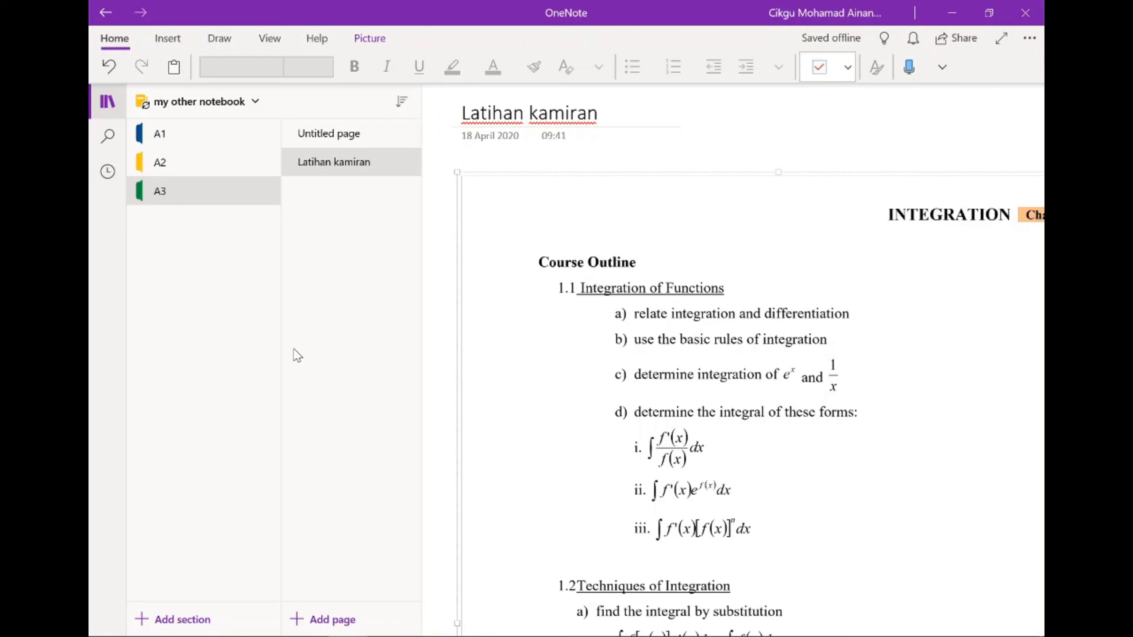
# - Delete the untitled page from section A3 in my other notebook
pyautogui.click(363, 133)
pyautogui.click(364, 163)
pyautogui.rightClick(366, 163)
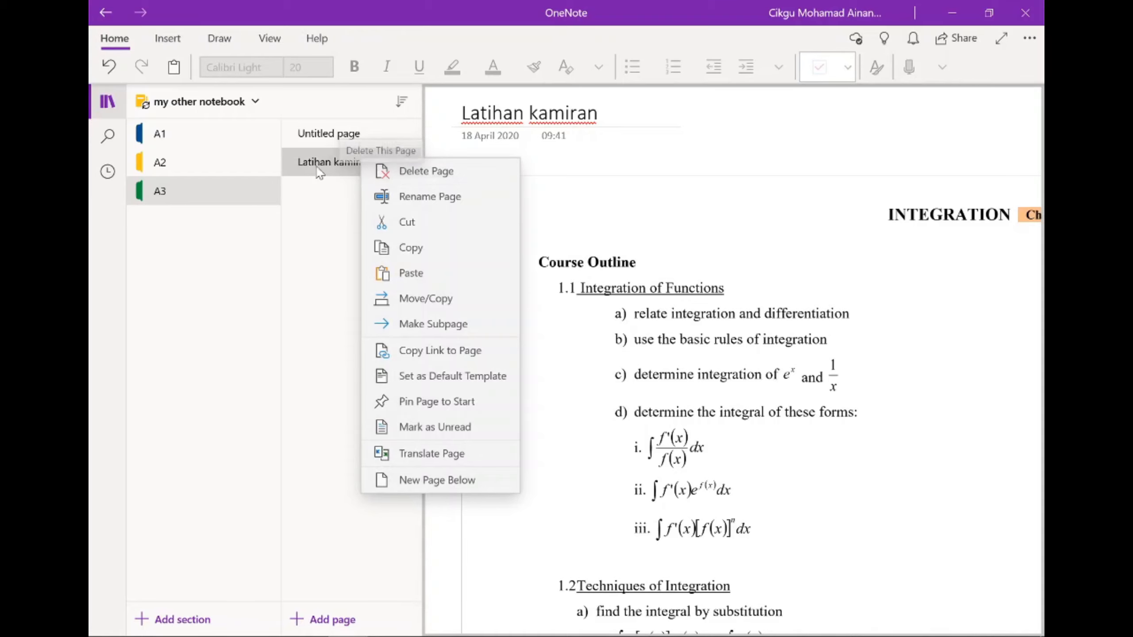
pyautogui.click(339, 135)
pyautogui.rightClick(339, 138)
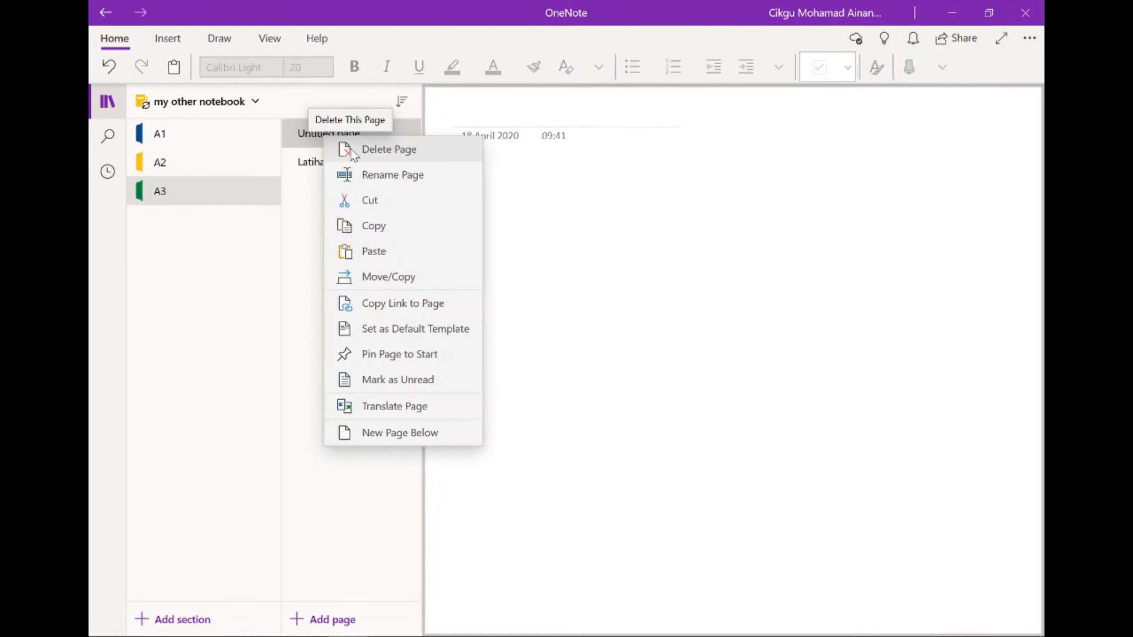
pyautogui.click(384, 149)
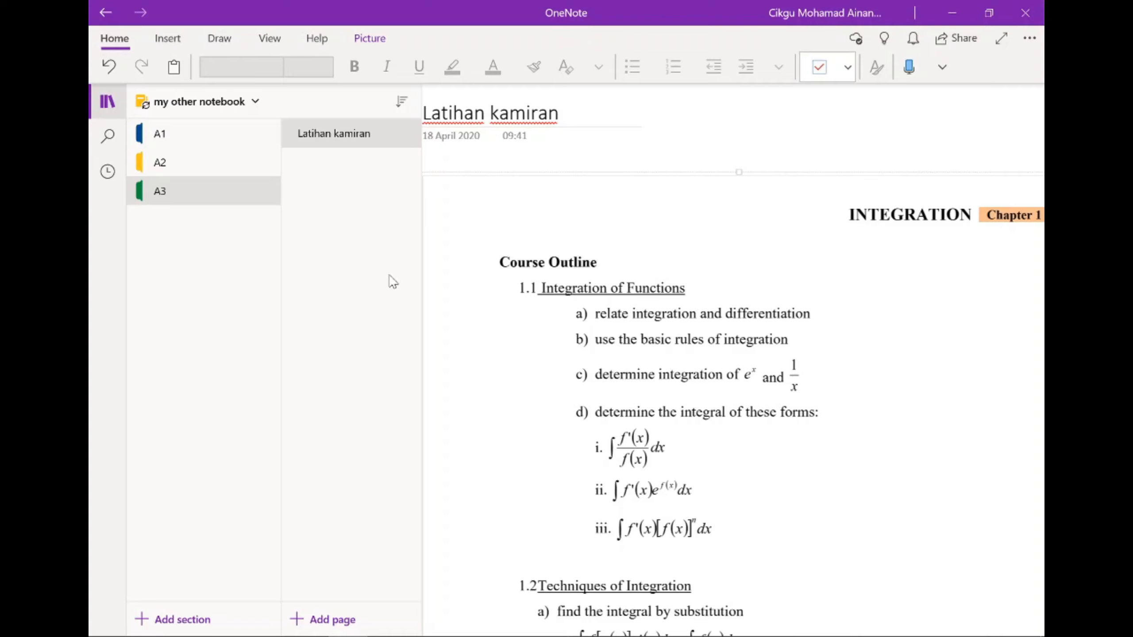
# - Undo the last four changes, starting with the deletion of the untitled page
pyautogui.click(105, 64)
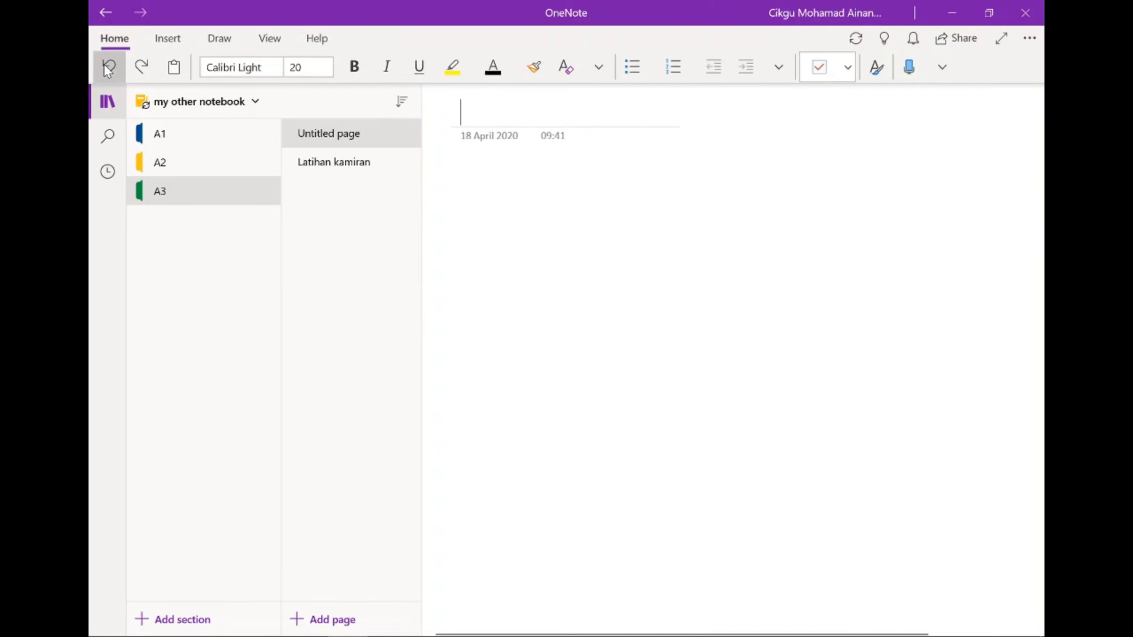
pyautogui.click(104, 64)
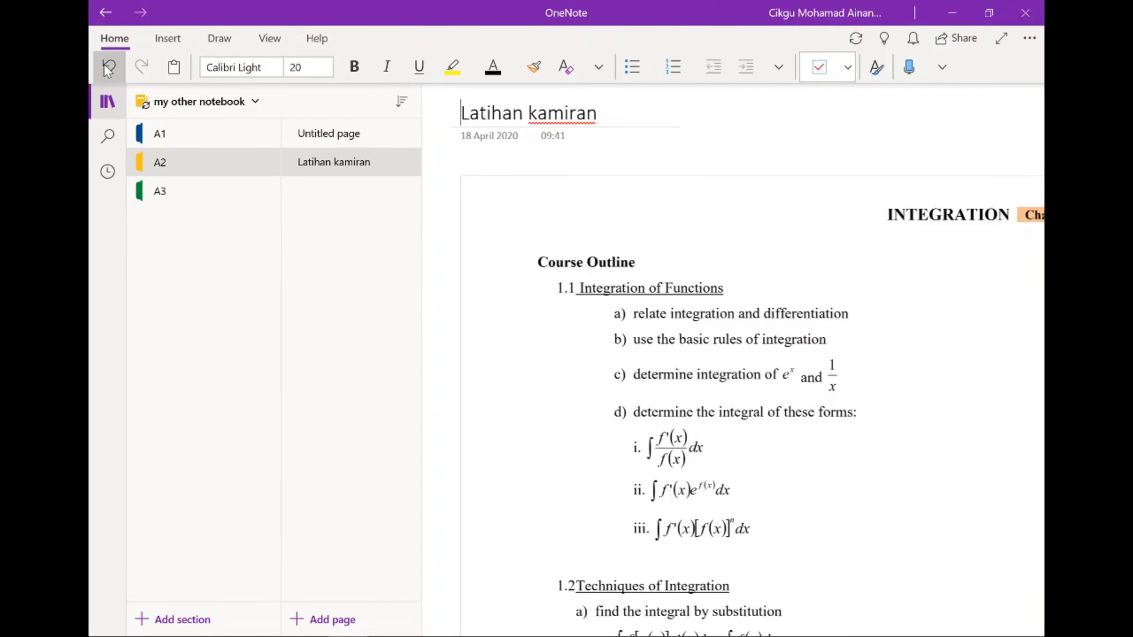
pyautogui.click(104, 64)
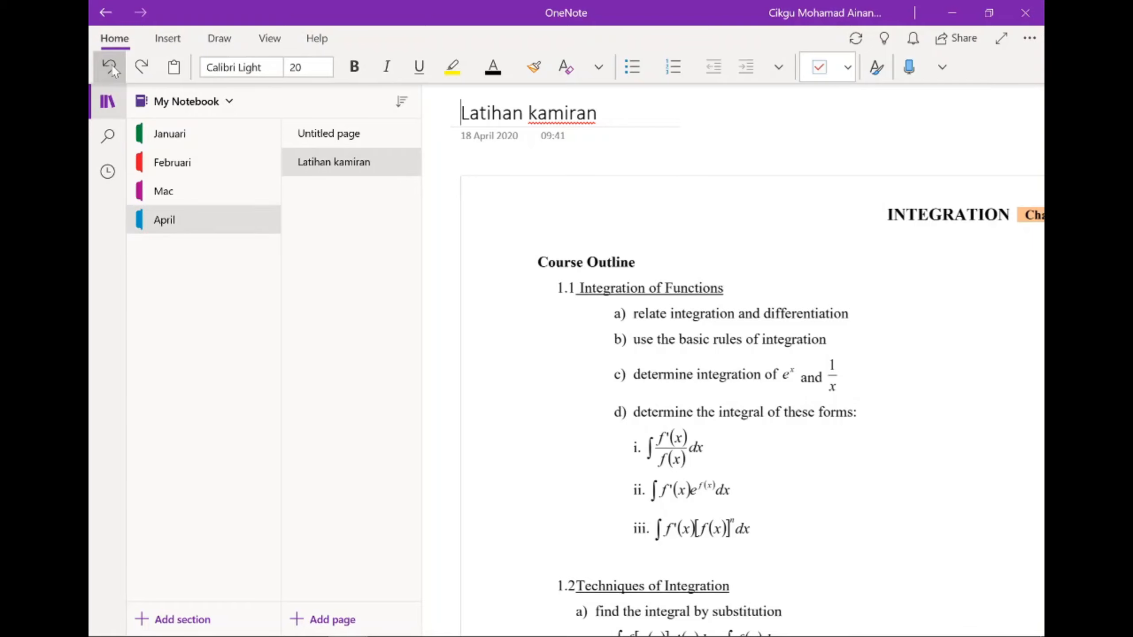
pyautogui.click(111, 65)
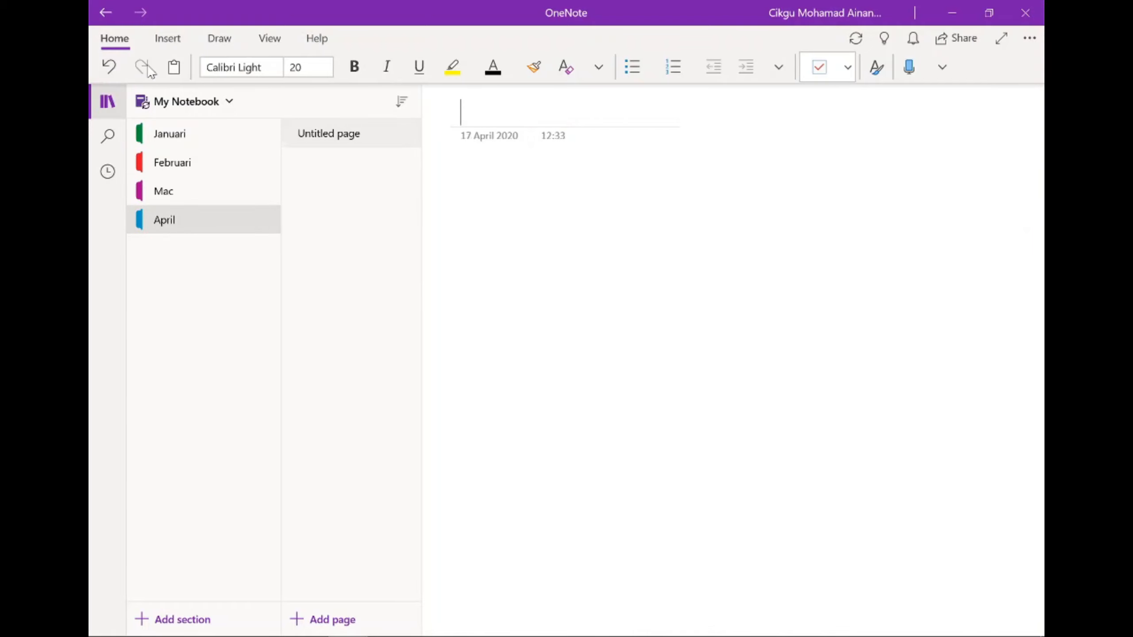
# - Switch back to my other notebook and view its deleted notes
pyautogui.click(200, 117)
pyautogui.click(195, 165)
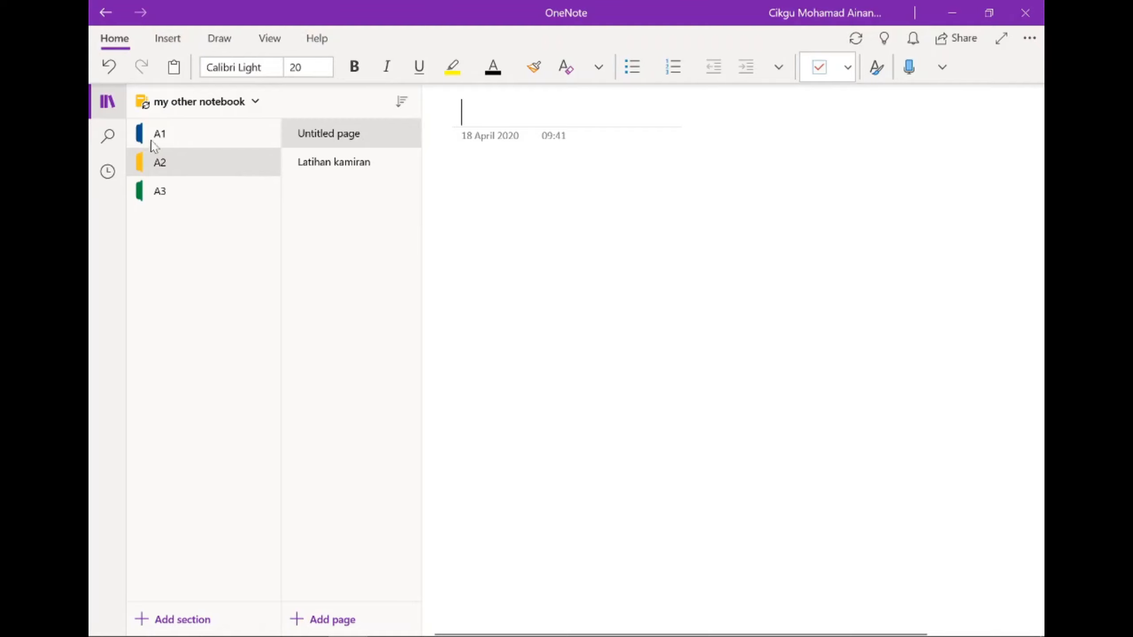
pyautogui.rightClick(176, 106)
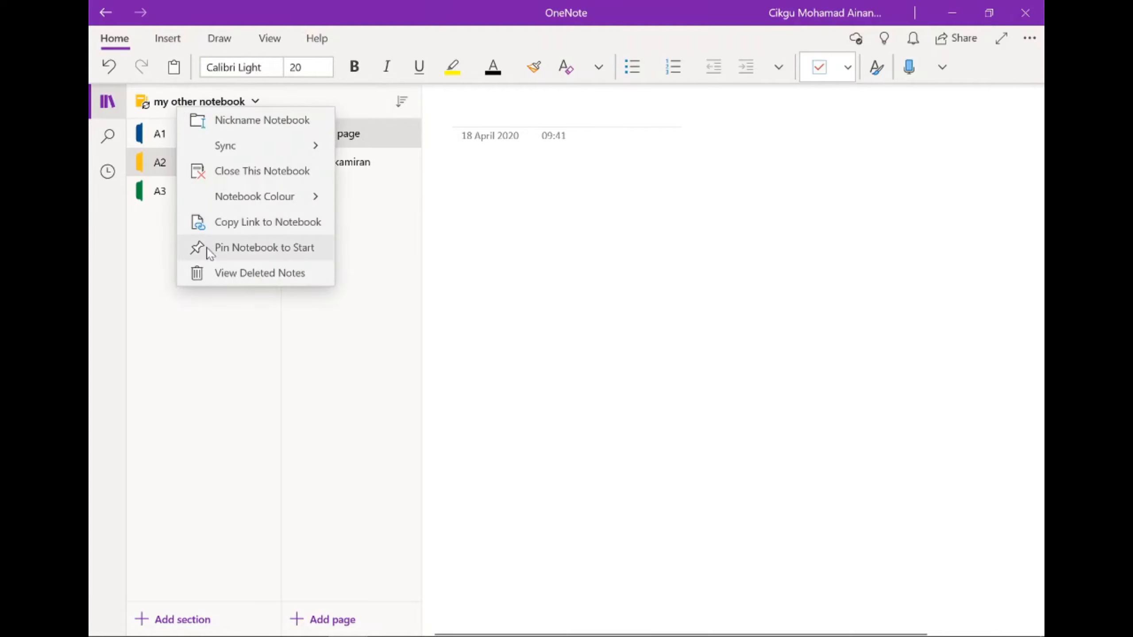
pyautogui.click(244, 273)
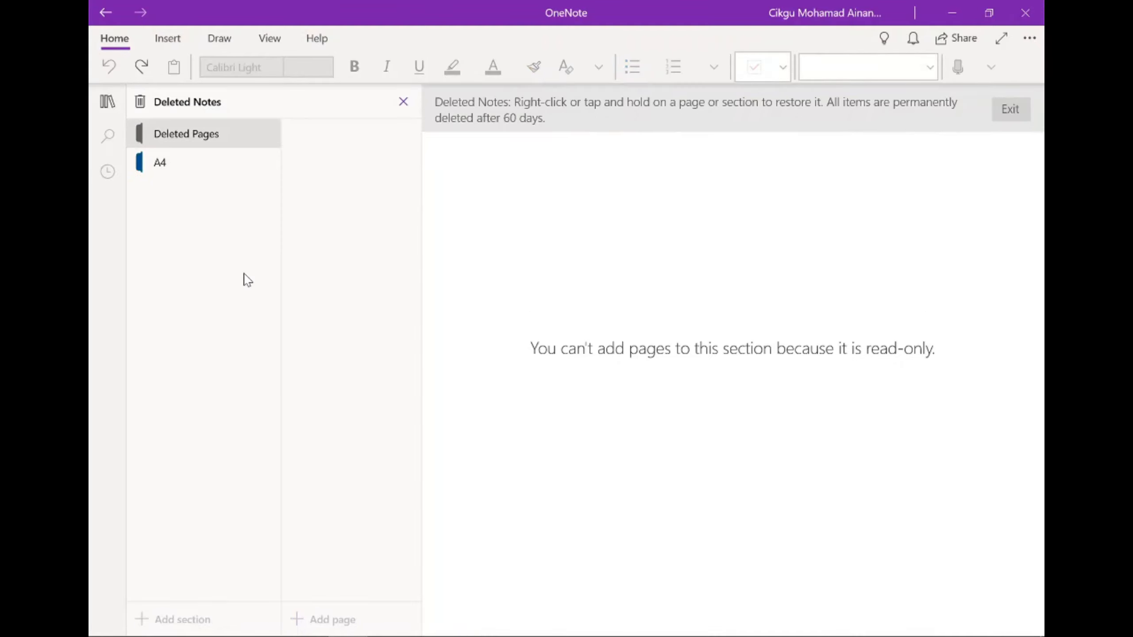
# - Restore the deleted section A4 to my other notebook, leave the deleted notes, and open the section there
pyautogui.click(208, 174)
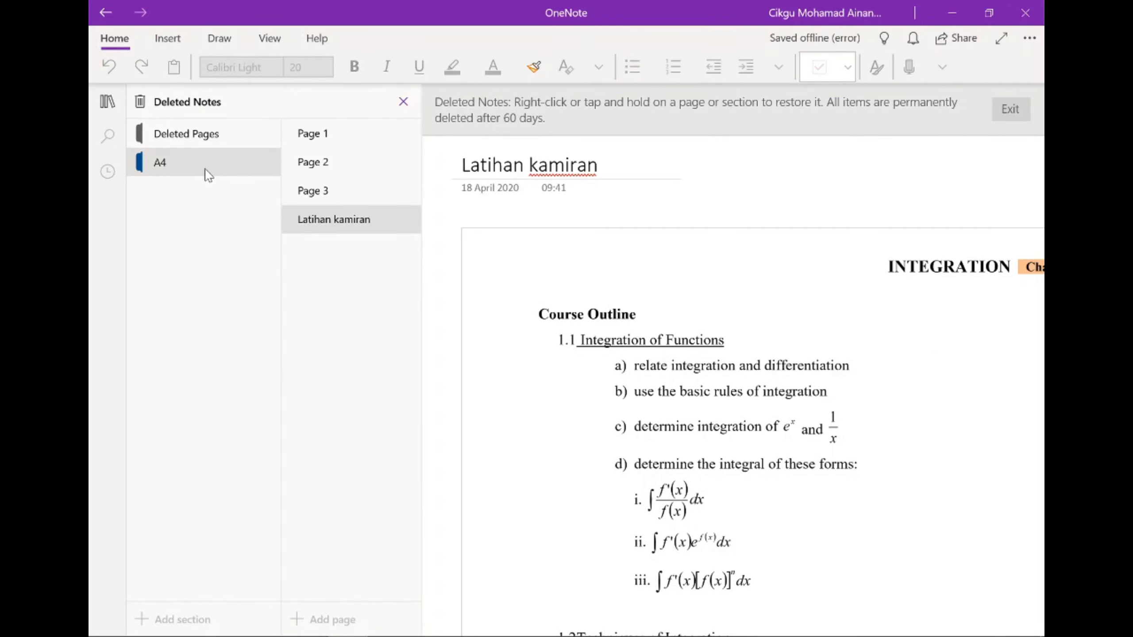
pyautogui.rightClick(209, 174)
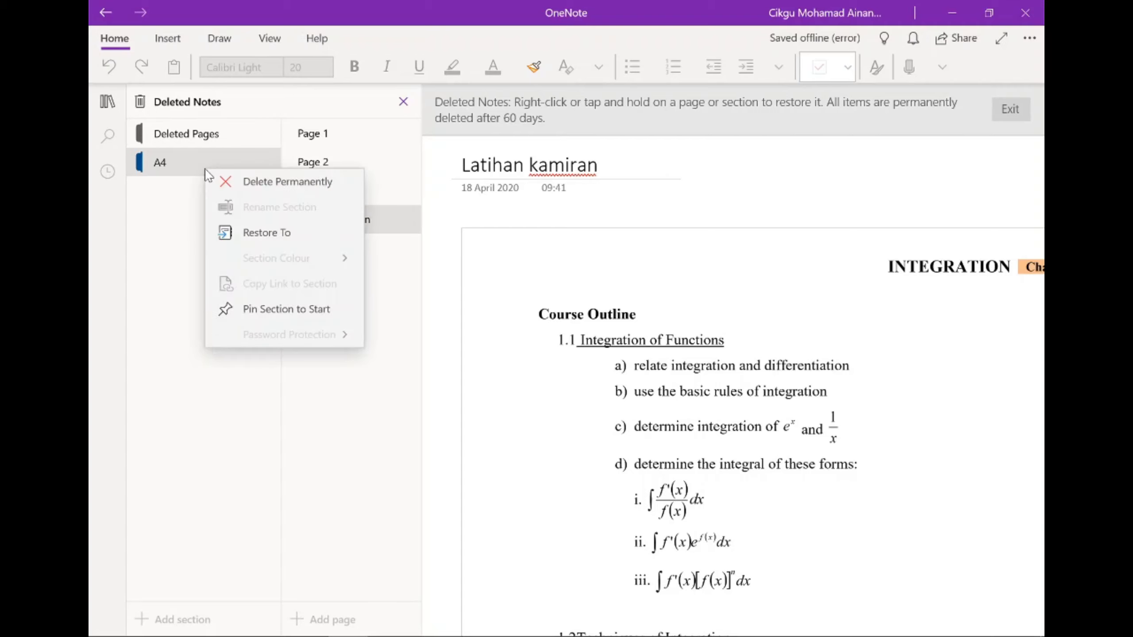
pyautogui.click(239, 241)
pyautogui.click(482, 287)
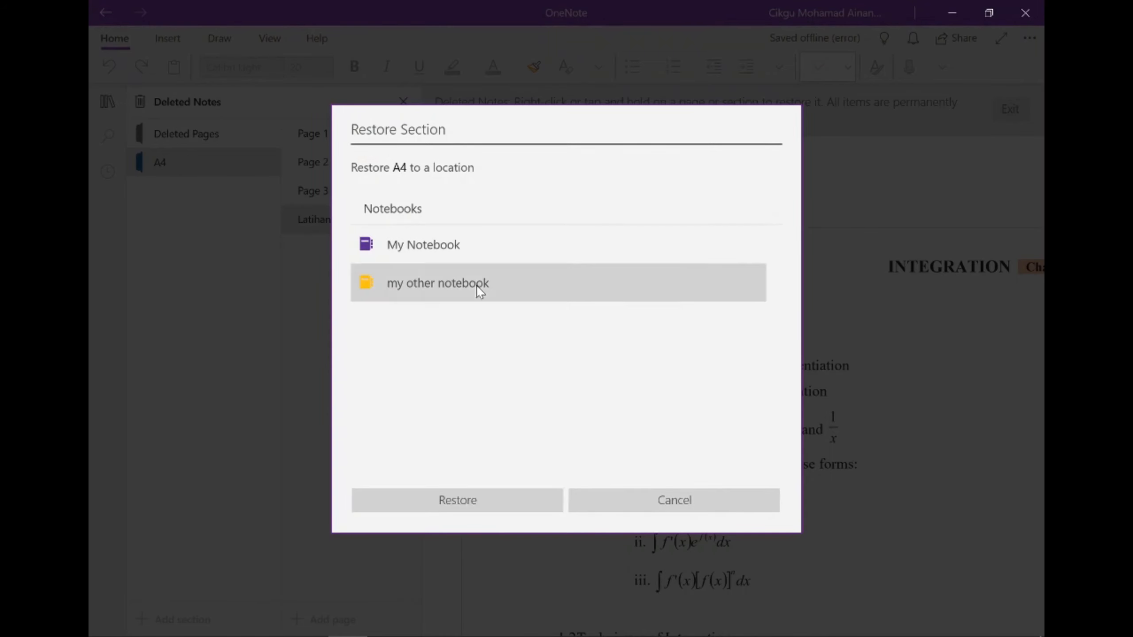
pyautogui.click(479, 494)
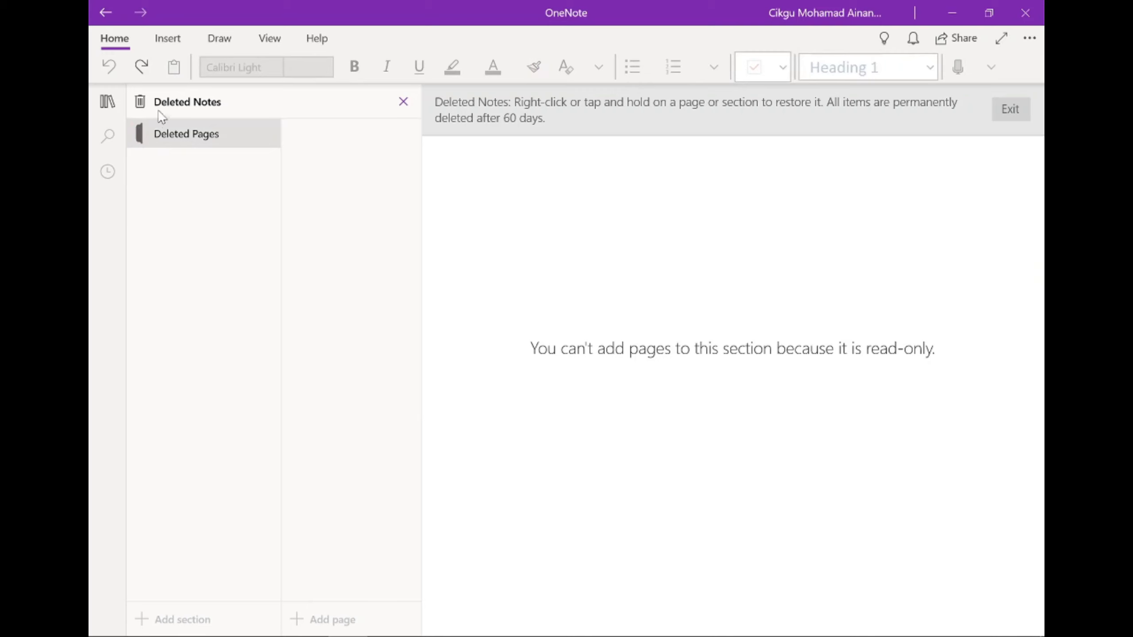
pyautogui.click(403, 102)
pyautogui.click(187, 226)
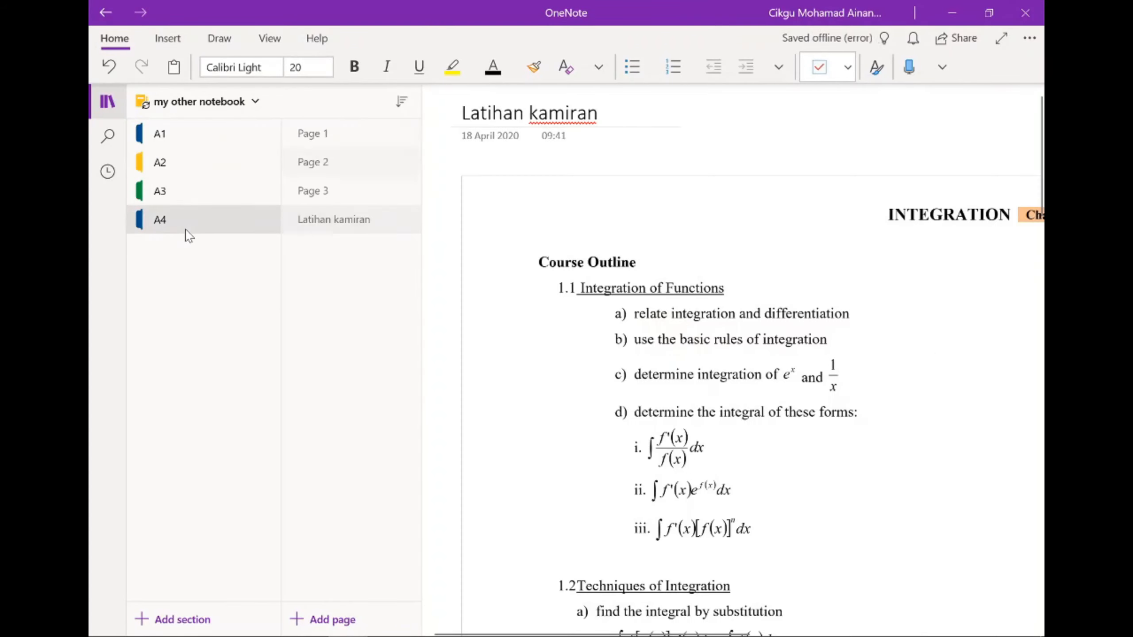